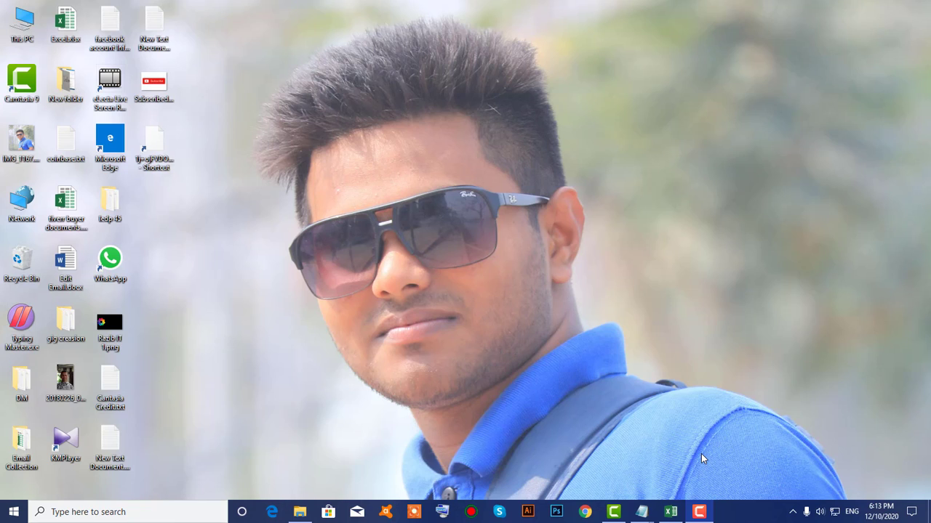
- Search the web for "uvpn chrome extension"
{"action": "mouse_move", "coordinate": [616, 506]}
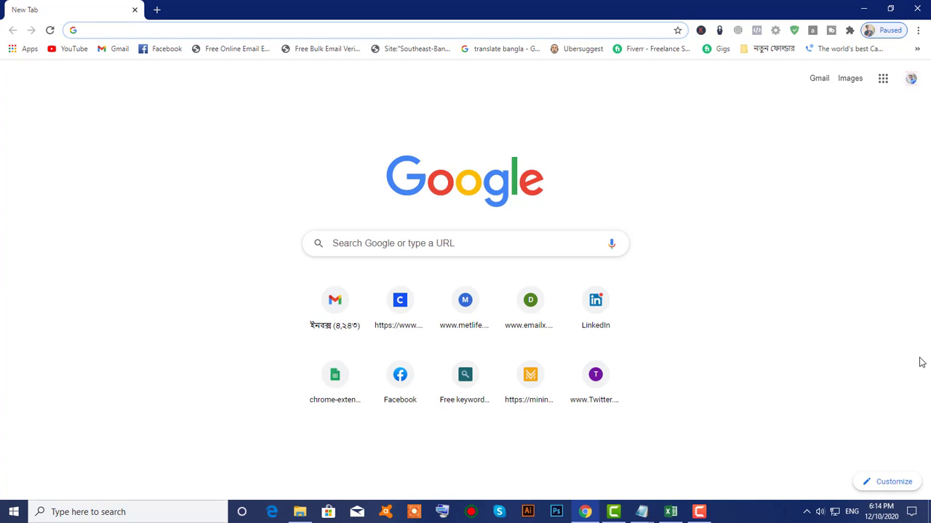
{"action": "type", "text": "u"}
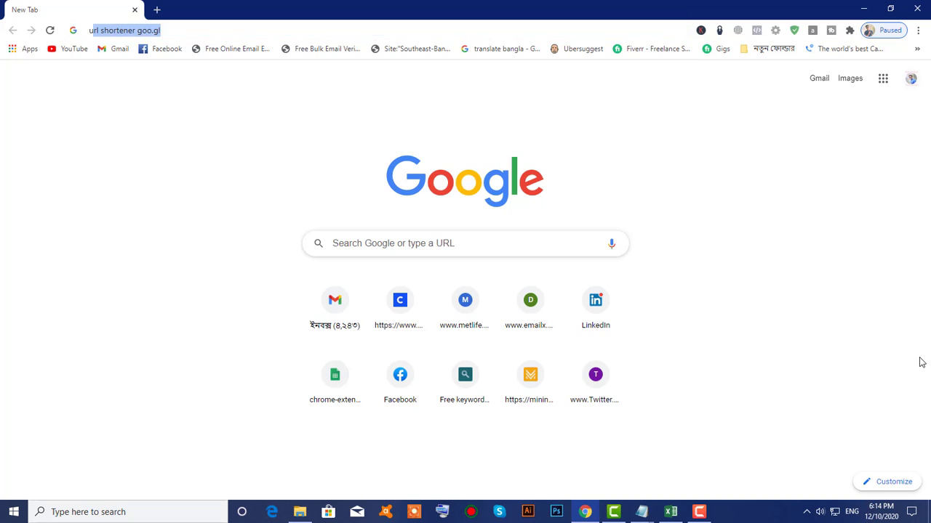
{"action": "type", "text": "v"}
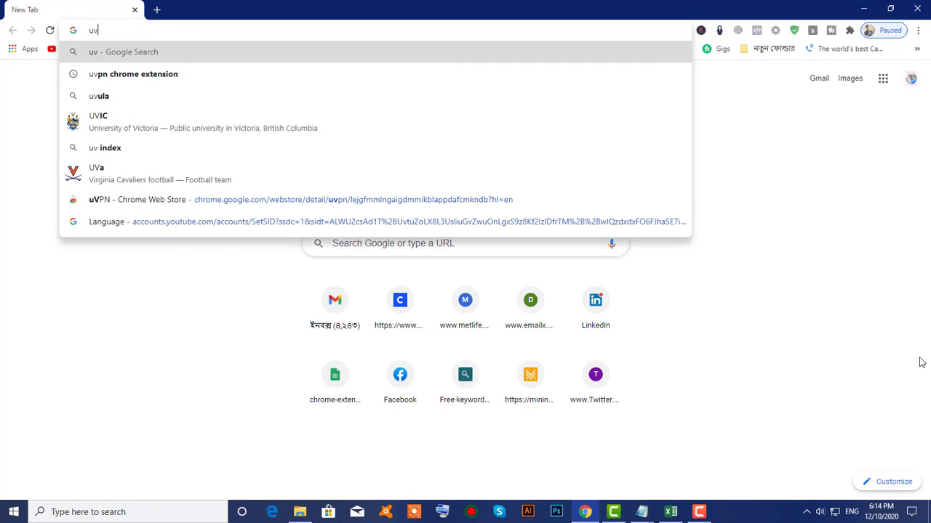
{"action": "key", "text": "Down"}
{"action": "key", "text": "Return"}
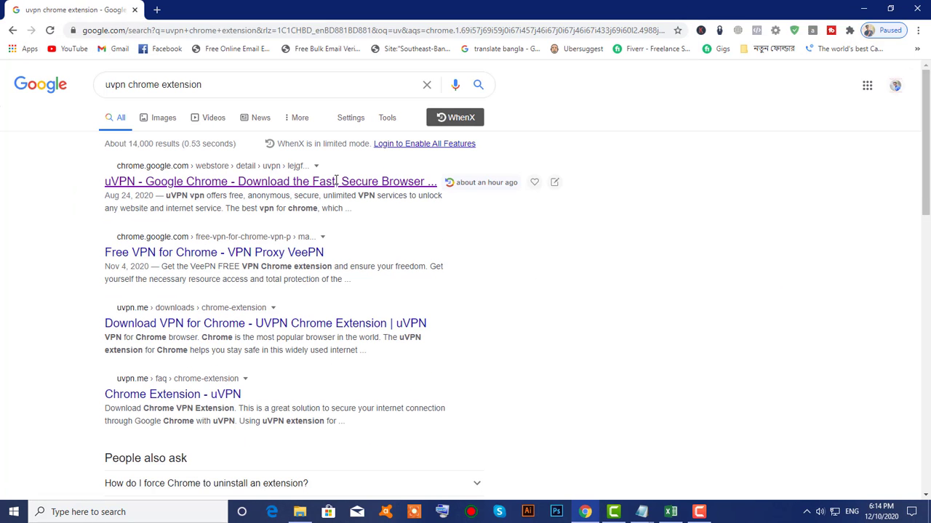
- Open the uVPN Chrome Web Store result separately and close the search results
{"action": "right_click", "coordinate": [338, 181]}
{"action": "left_click", "coordinate": [364, 190]}
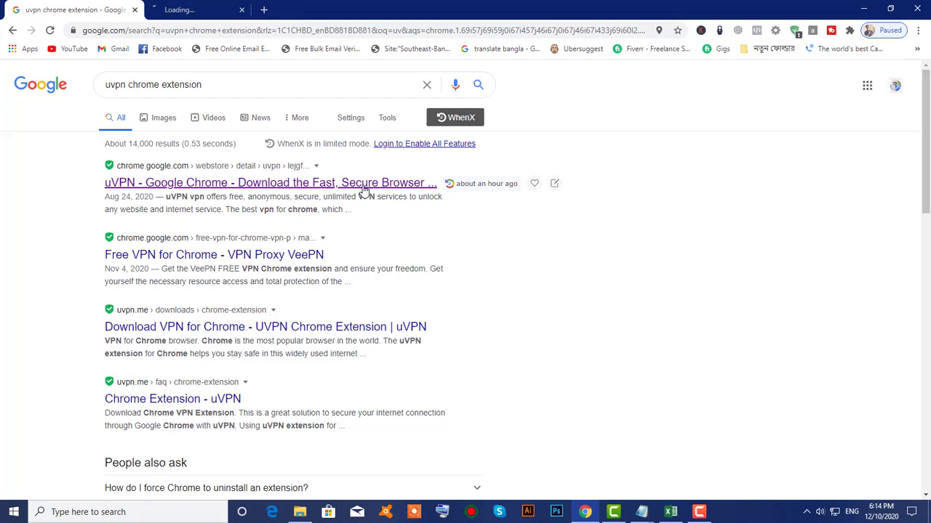
{"action": "left_click", "coordinate": [179, 7]}
{"action": "left_click", "coordinate": [135, 9]}
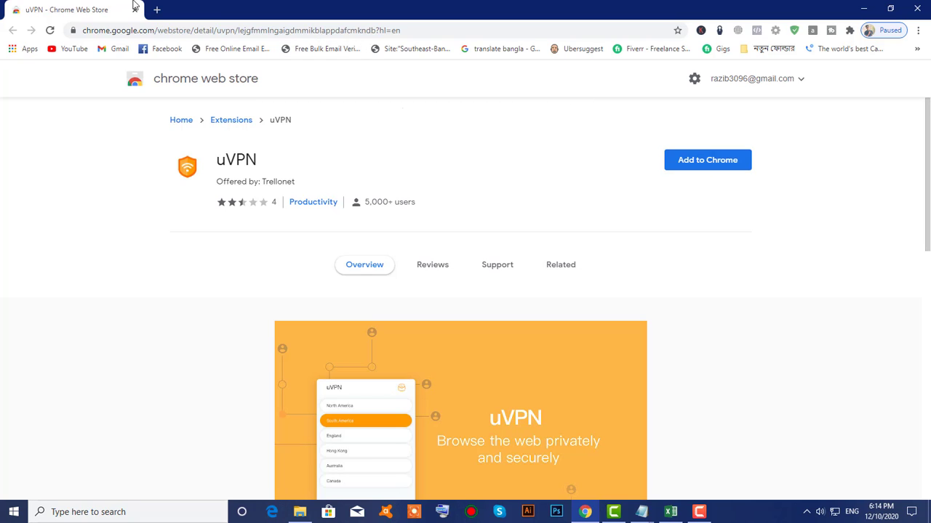
- Search the web for "free vpn" in place of the uVPN store page
{"action": "left_click", "coordinate": [202, 30]}
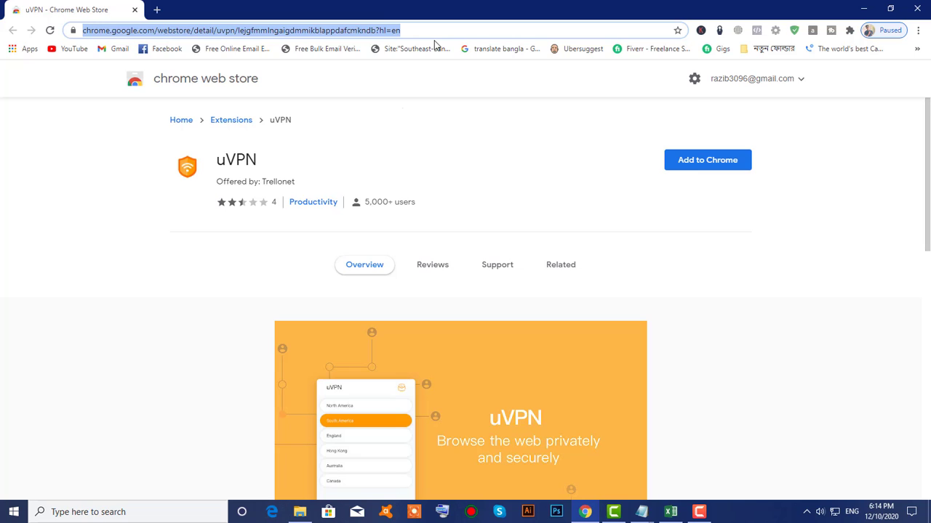
{"action": "type", "text": "free"}
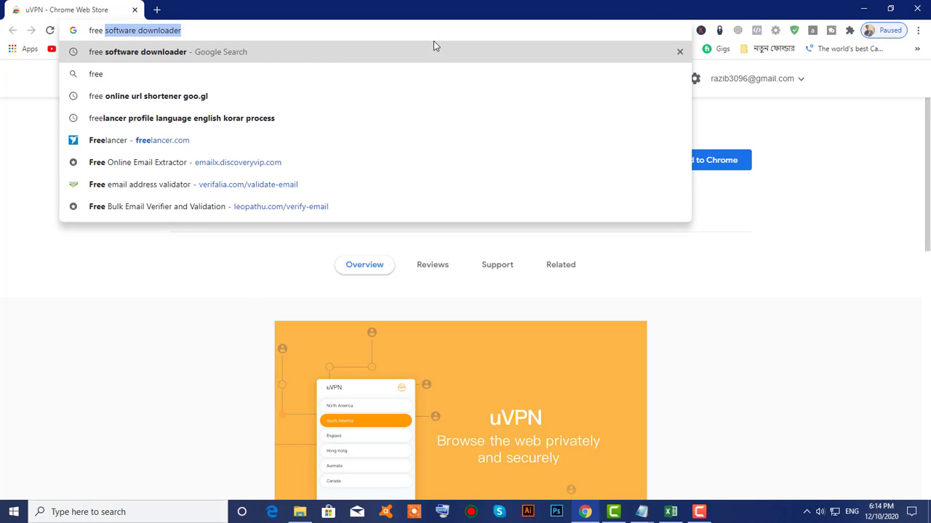
{"action": "type", "text": " vpn"}
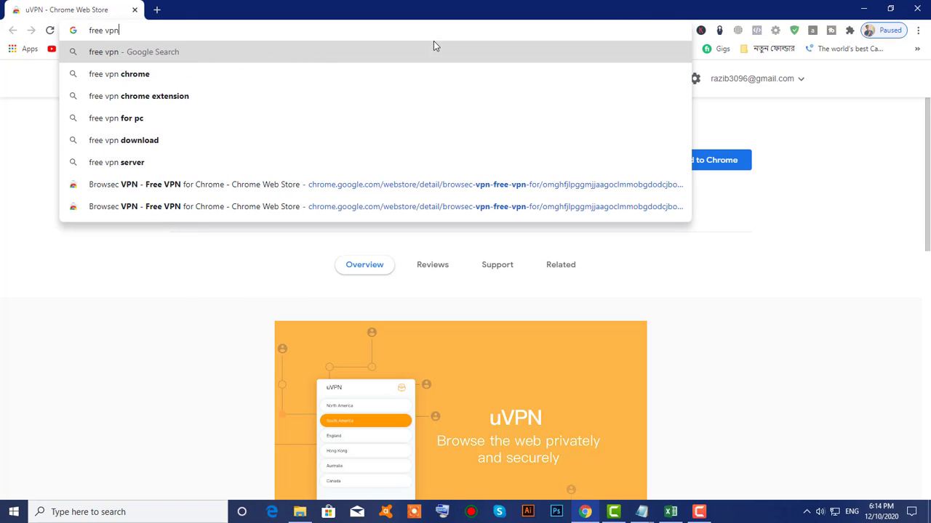
{"action": "key", "text": "Return"}
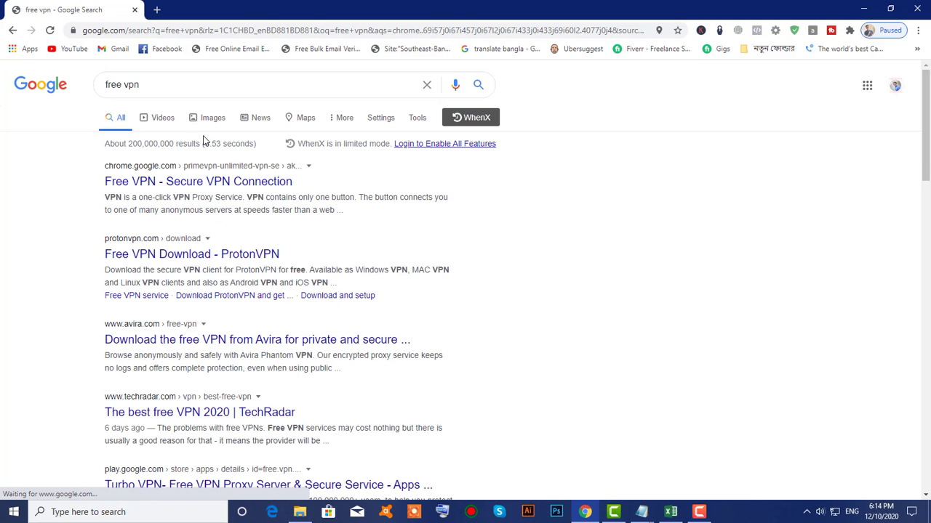
- Open the "Free VPN - Secure VPN Connection" web store result separately and close the search results
{"action": "right_click", "coordinate": [186, 186]}
{"action": "left_click", "coordinate": [218, 191]}
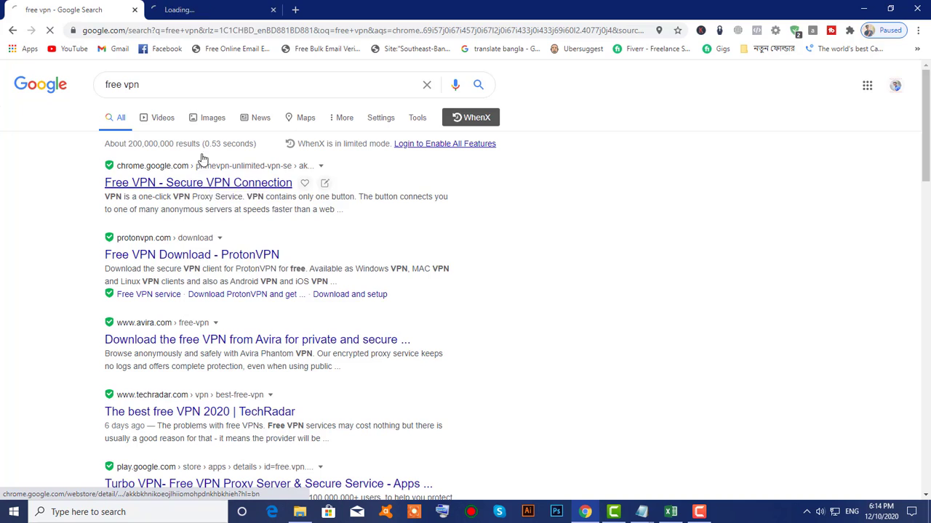
{"action": "left_click", "coordinate": [211, 9]}
{"action": "left_click", "coordinate": [135, 10]}
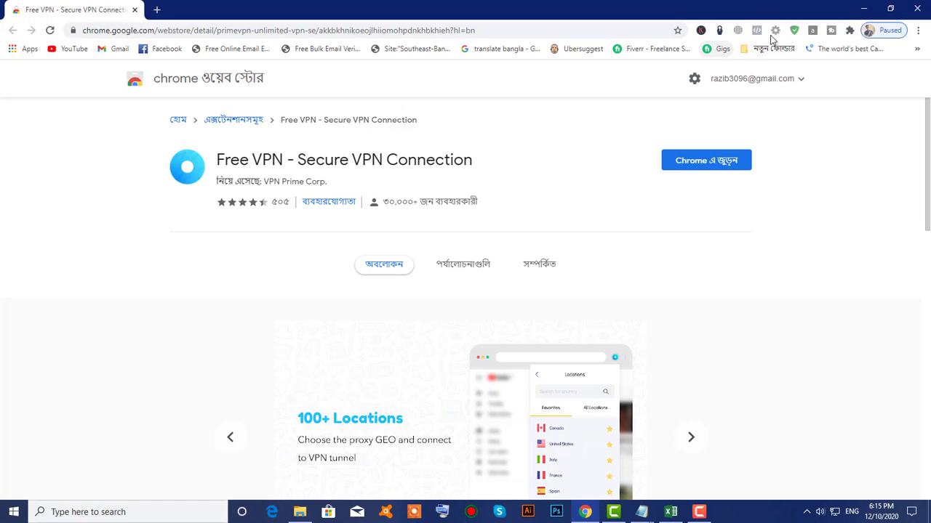
- Unpin the Browsec VPN extension in the browser and pin it again
{"action": "left_click", "coordinate": [850, 31]}
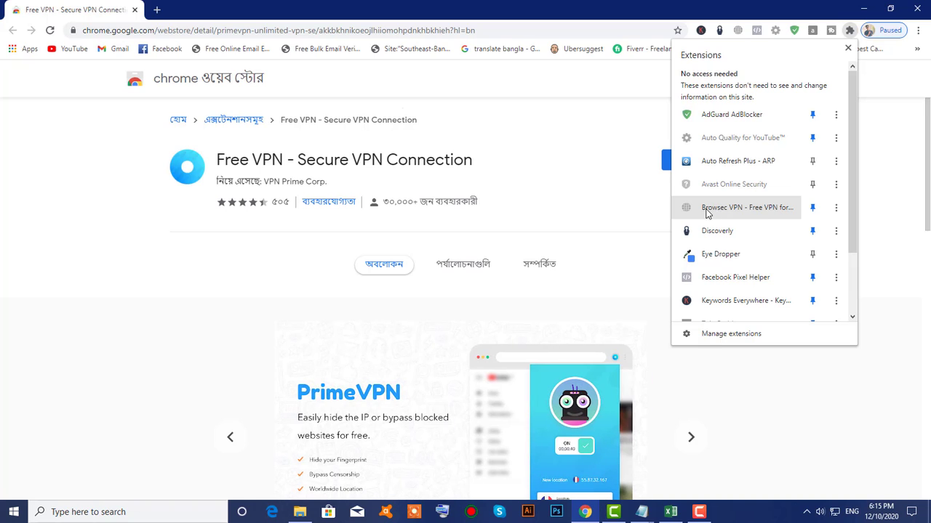
{"action": "left_click", "coordinate": [813, 209]}
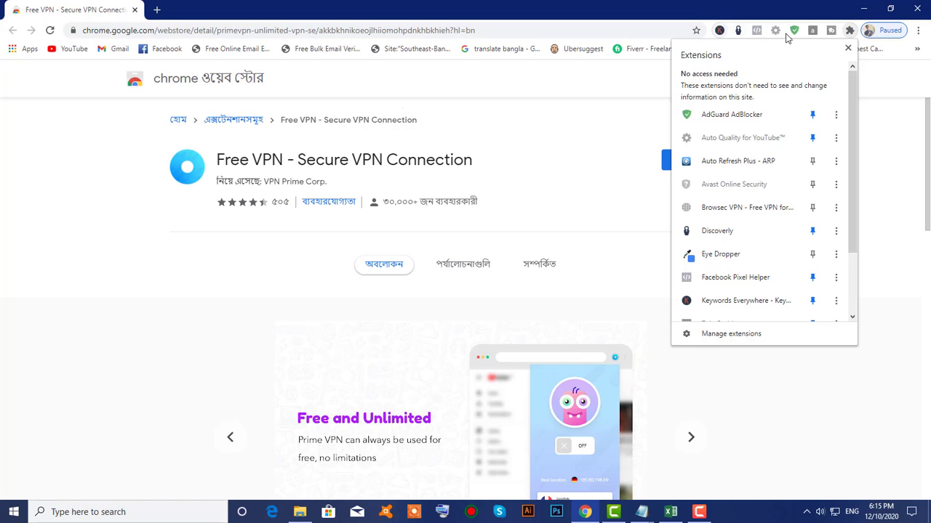
{"action": "left_click", "coordinate": [812, 208]}
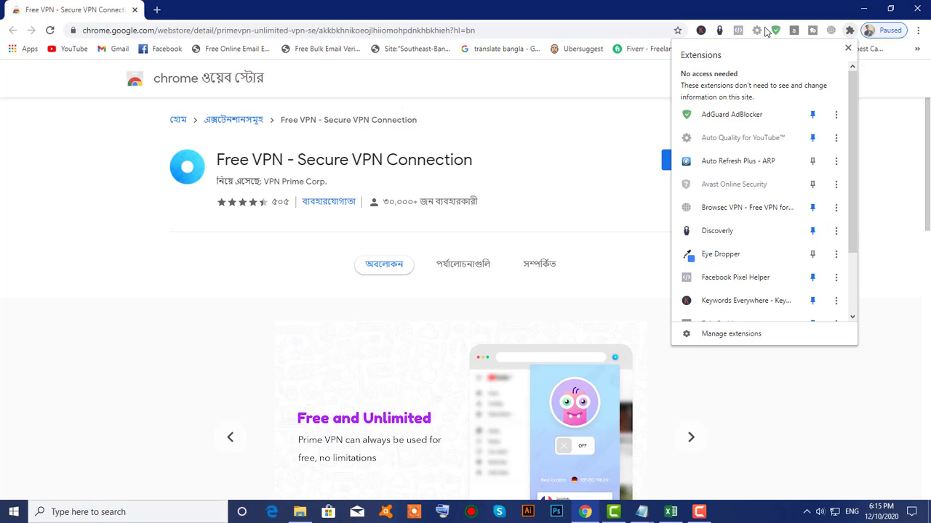
- Turn on privacy protection in the Browsec VPN extension
{"action": "left_click", "coordinate": [831, 31]}
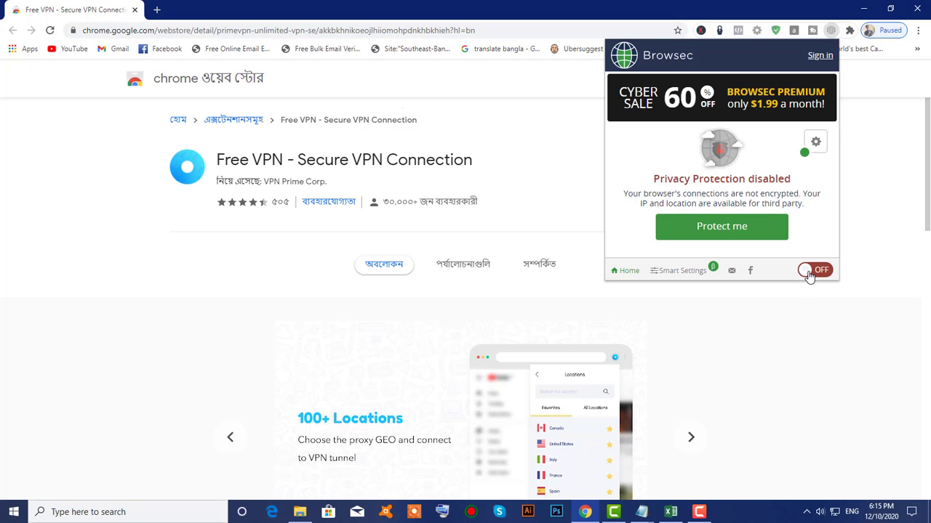
{"action": "left_click_drag", "start_coordinate": [807, 273], "coordinate": [843, 272]}
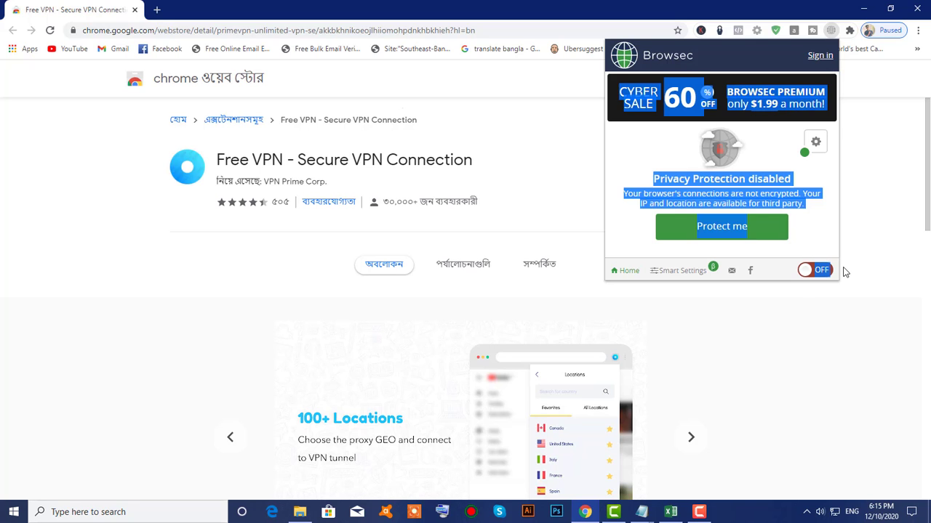
{"action": "left_click", "coordinate": [804, 270]}
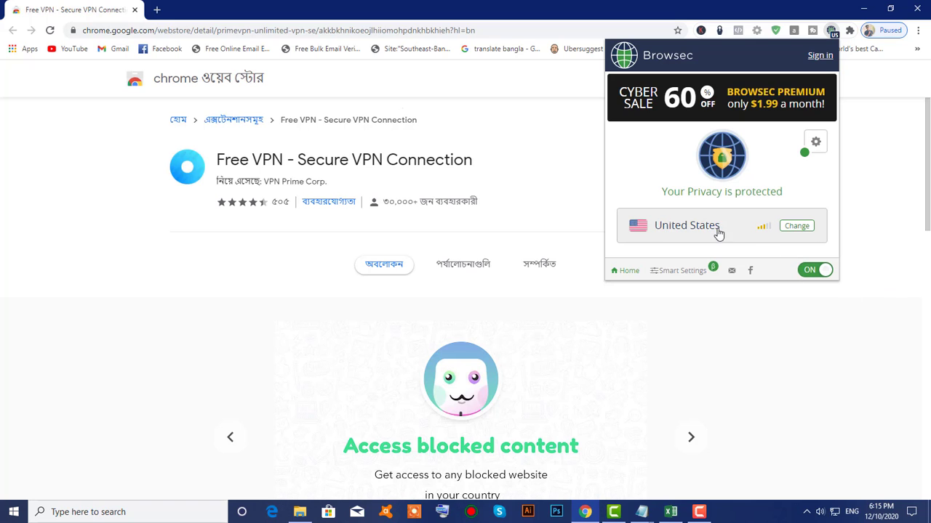
- Look through the server countries that Browsec offers for changing the VPN location
{"action": "left_click", "coordinate": [797, 226]}
{"action": "scroll", "coordinate": [729, 124], "scroll_direction": "down", "scroll_amount": 10}
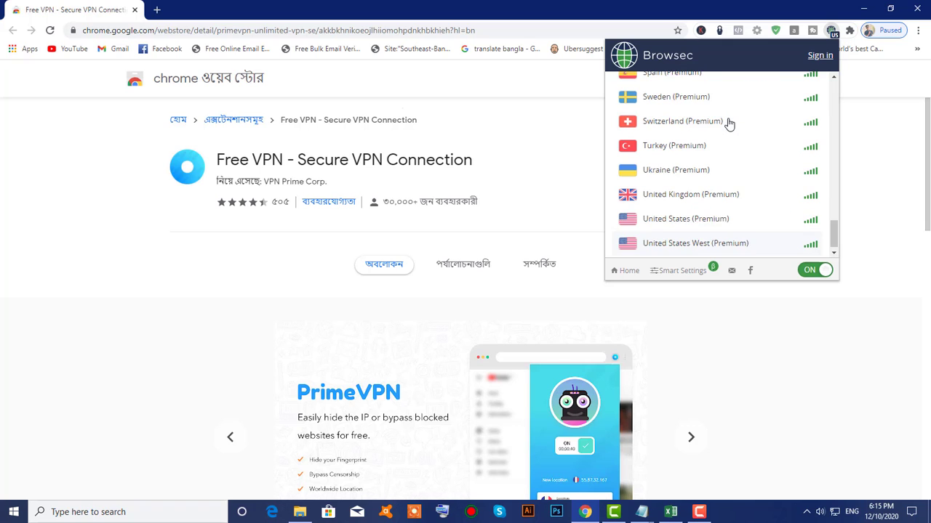
{"action": "scroll", "coordinate": [729, 125], "scroll_direction": "up", "scroll_amount": 3}
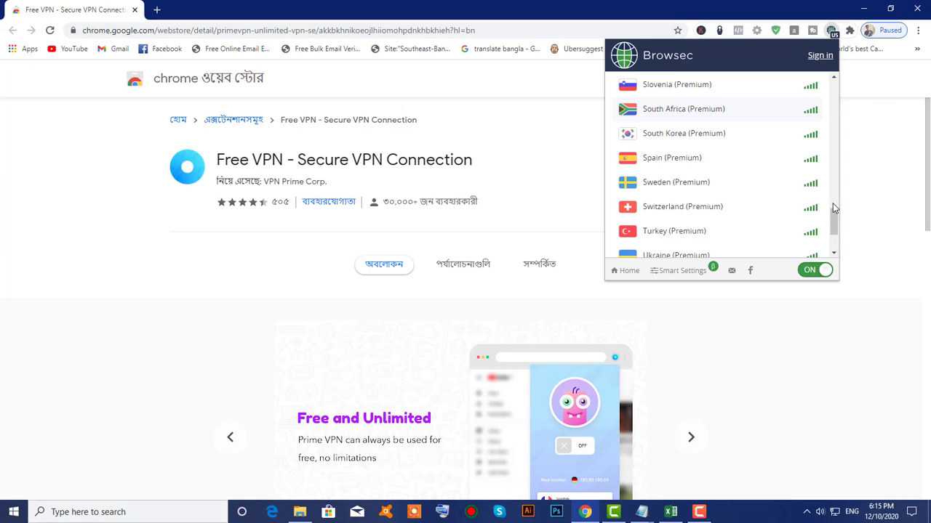
- Load microworkers.com in a new browser tab and go to its registration form
{"action": "left_click", "coordinate": [156, 10]}
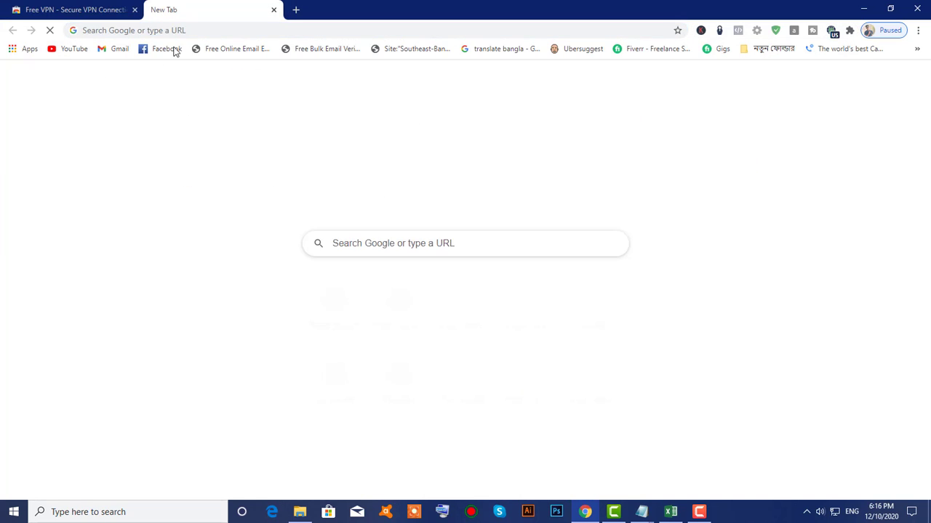
{"action": "left_click", "coordinate": [211, 32]}
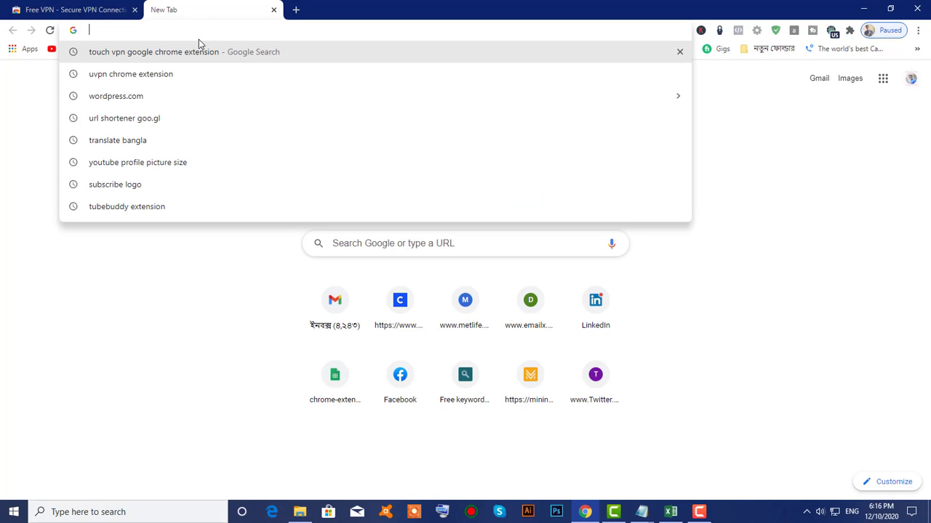
{"action": "type", "text": "mi"}
{"action": "key", "text": "Return"}
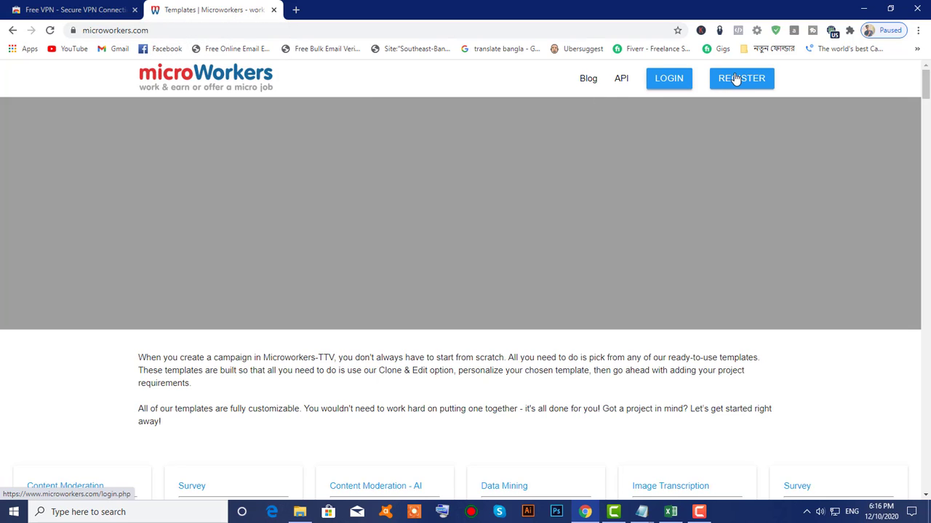
{"action": "left_click", "coordinate": [736, 78]}
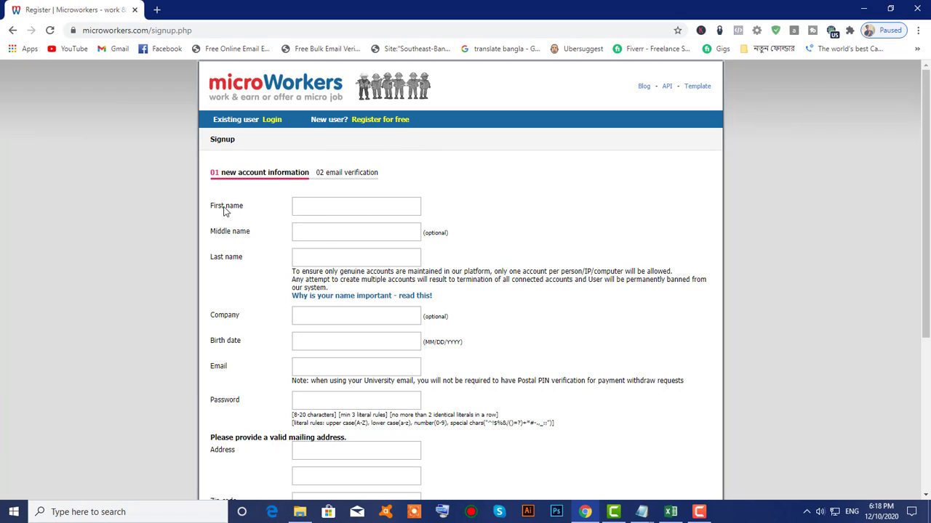
- Examine the whole Microworkers signup form, from the name fields down to the subscription options, terms and submission
{"action": "double_click", "coordinate": [443, 317]}
{"action": "left_click", "coordinate": [432, 317]}
{"action": "left_click_drag", "start_coordinate": [926, 124], "coordinate": [924, 69]}
{"action": "scroll", "coordinate": [925, 73], "scroll_direction": "up", "scroll_amount": 1}
{"action": "scroll", "coordinate": [926, 73], "scroll_direction": "down", "scroll_amount": 2}
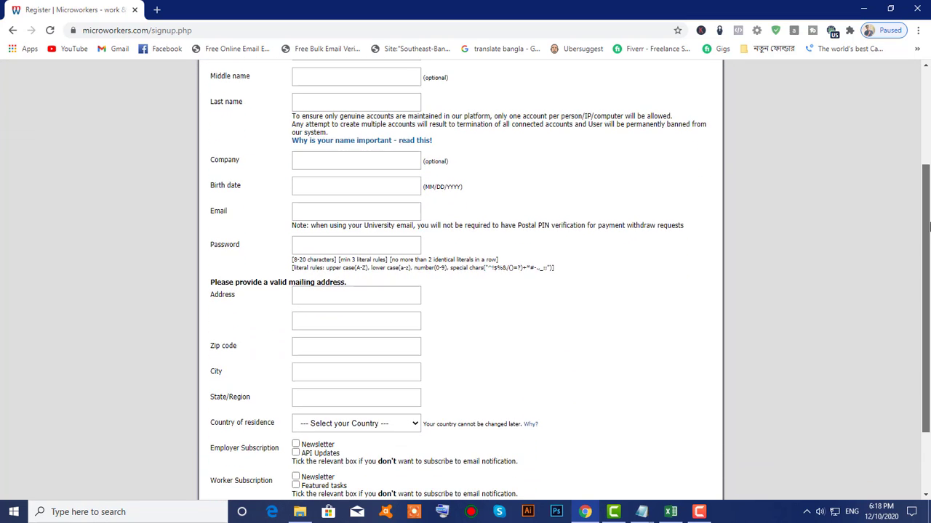
{"action": "scroll", "coordinate": [929, 227], "scroll_direction": "down", "scroll_amount": 2}
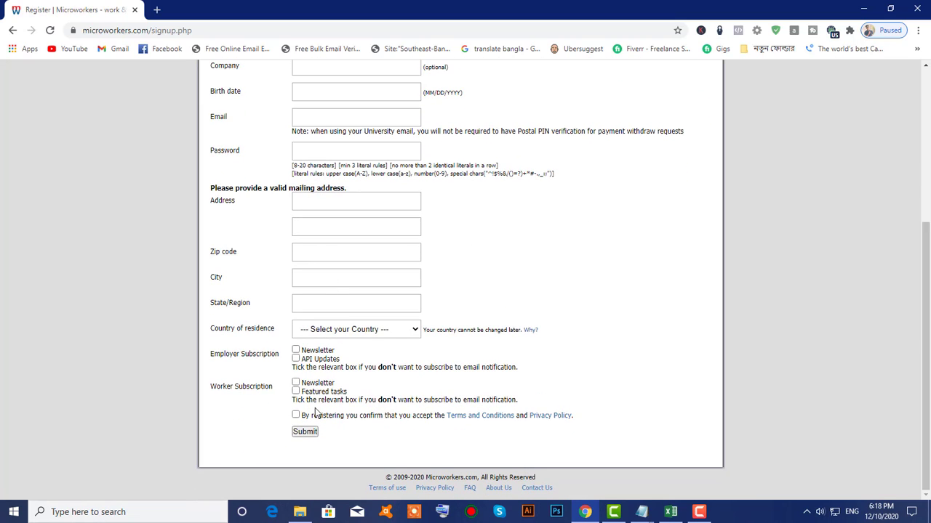
{"action": "left_click", "coordinate": [305, 433]}
- Turn off the Browsec VPN and close its popup over the signup form
{"action": "left_click", "coordinate": [833, 31]}
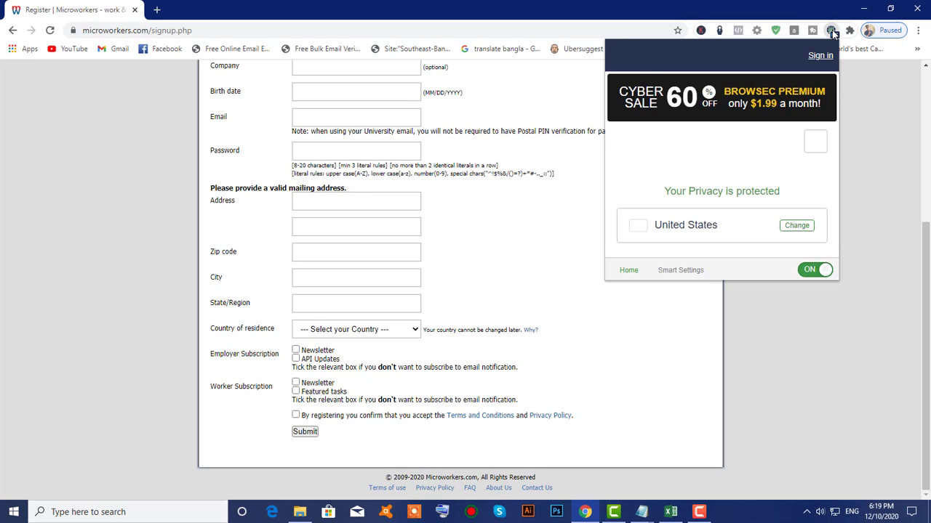
{"action": "left_click", "coordinate": [822, 270]}
{"action": "left_click", "coordinate": [853, 245]}
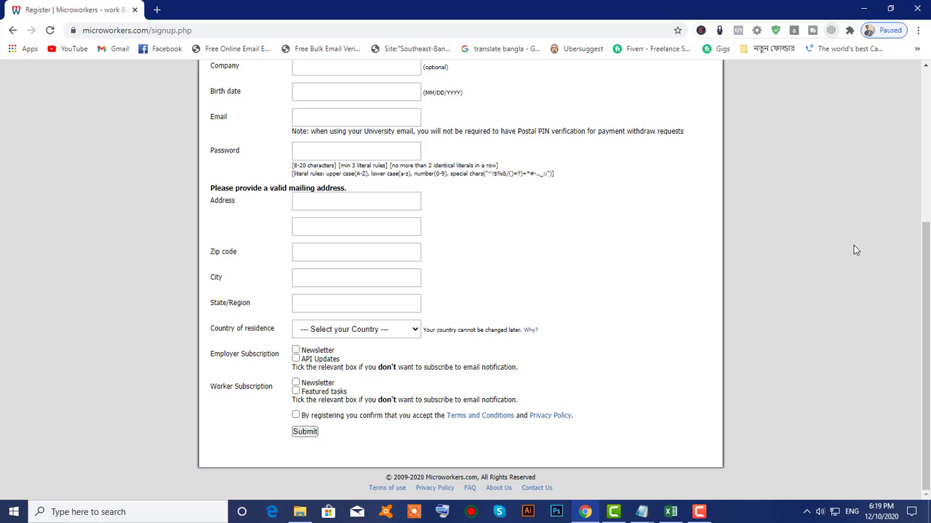
- Review the signup form again, including the email verification stage and the personal detail fields
{"action": "left_click", "coordinate": [920, 216]}
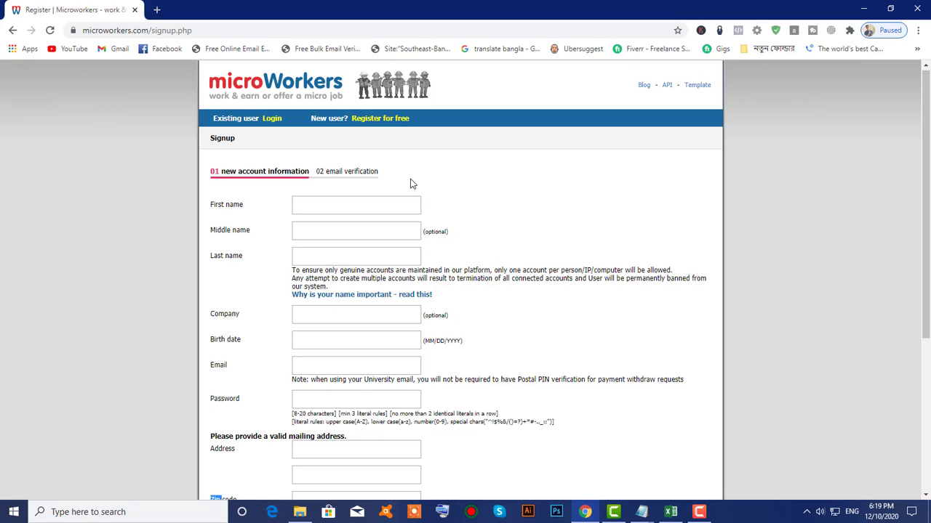
{"action": "left_click_drag", "start_coordinate": [372, 171], "coordinate": [334, 171]}
{"action": "double_click", "coordinate": [331, 171]}
{"action": "left_click_drag", "start_coordinate": [379, 172], "coordinate": [340, 172]}
{"action": "double_click", "coordinate": [339, 171]}
{"action": "left_click", "coordinate": [393, 177]}
{"action": "left_click_drag", "start_coordinate": [926, 73], "coordinate": [929, 97]}
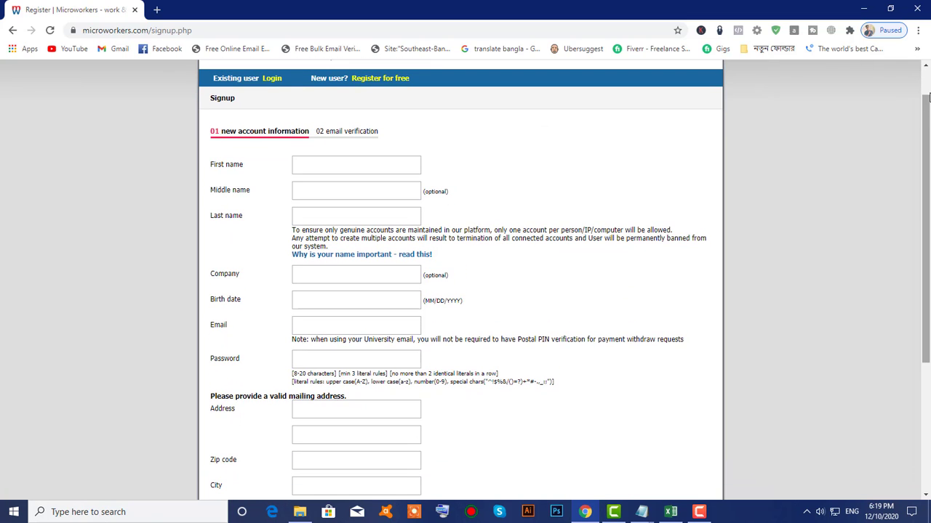
{"action": "left_click", "coordinate": [926, 70]}
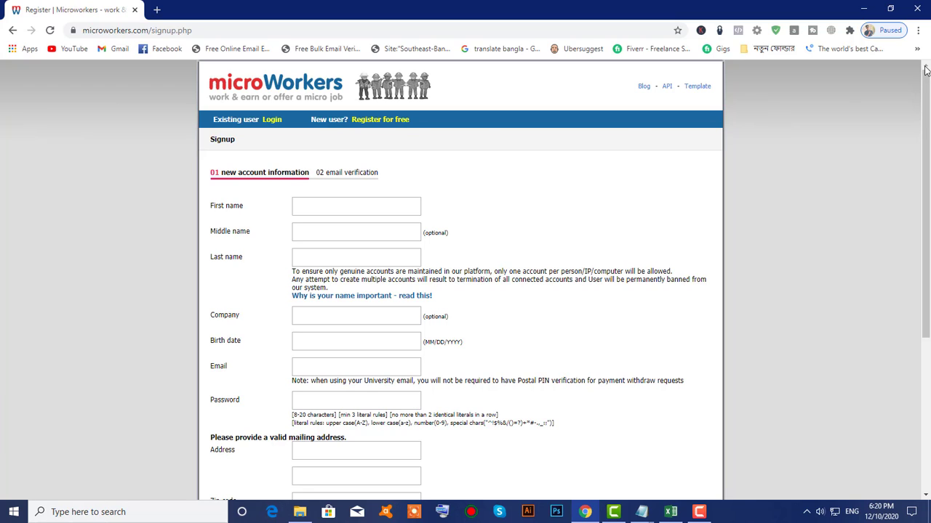
- Activate the First name field of the Microworkers signup form for entry
{"action": "left_click", "coordinate": [352, 200]}
{"action": "left_click", "coordinate": [575, 209]}
{"action": "left_click", "coordinate": [334, 207]}
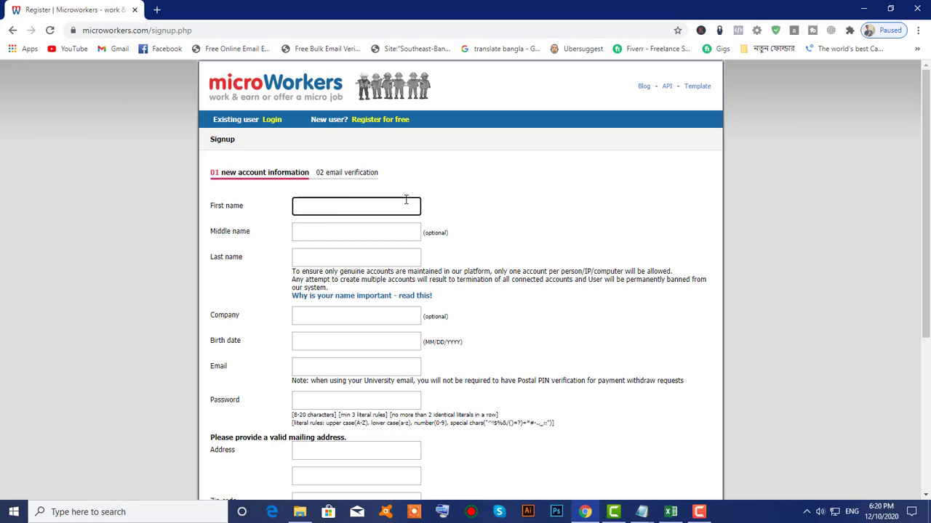